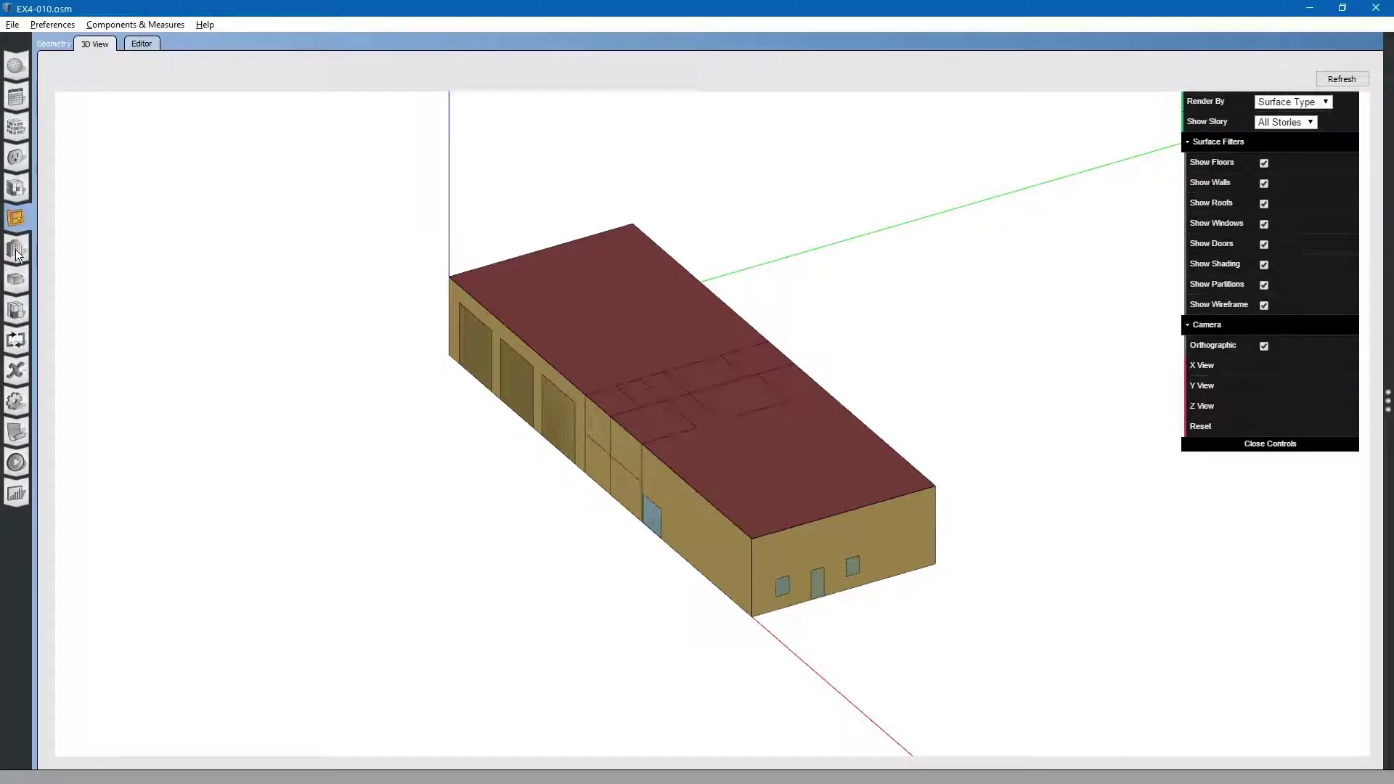
On the Facility Building tab, replace the name 'Building 1' with 'Rural Fire Station'
left_click(16, 252)
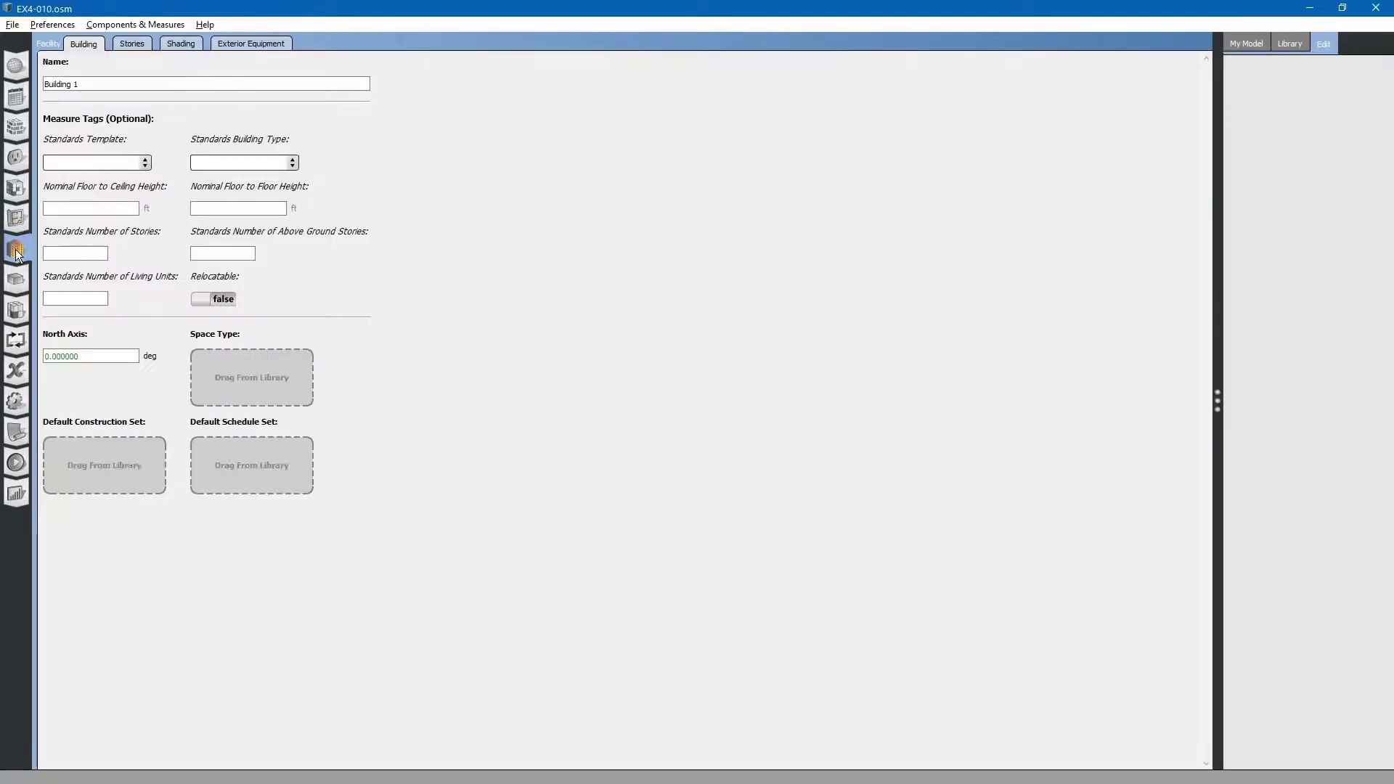
left_click(118, 85)
triple_click(118, 85)
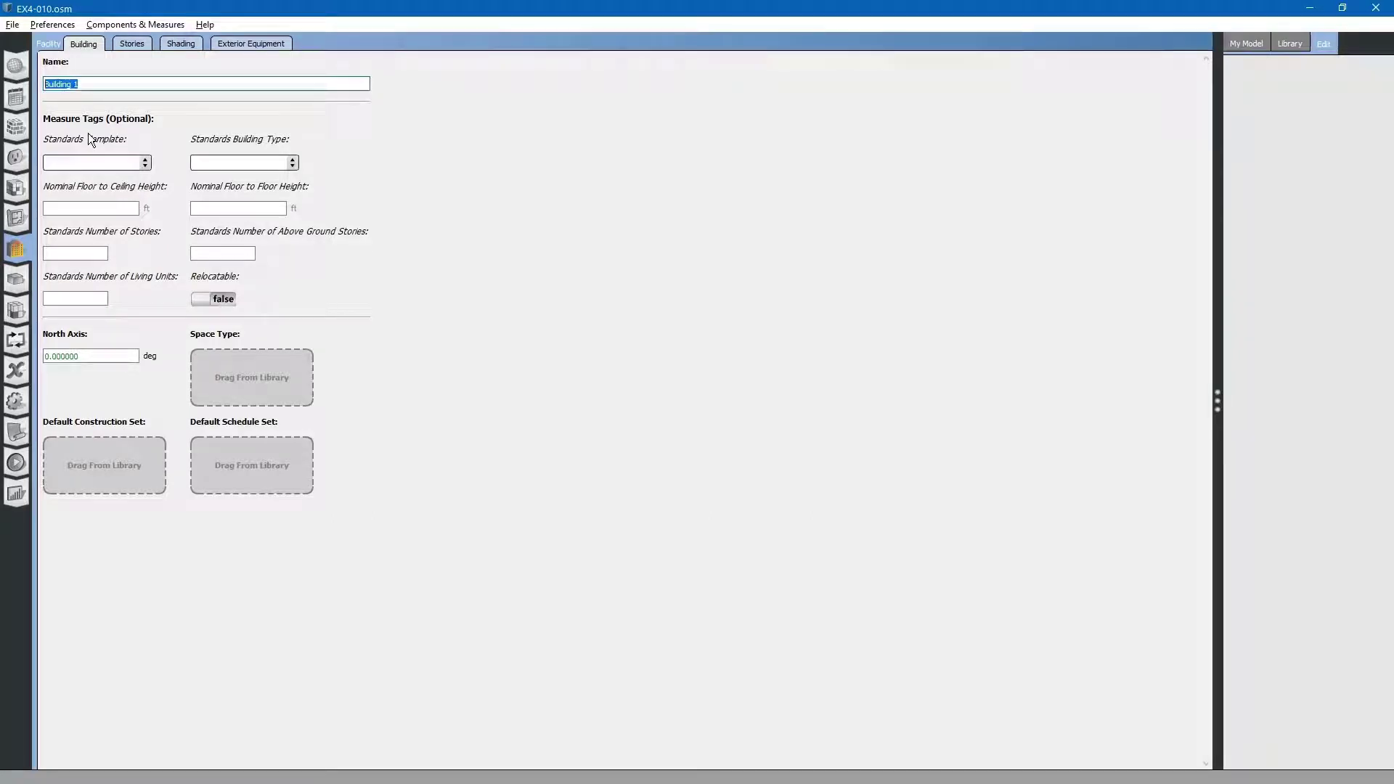
type("Rural Fire Stat")
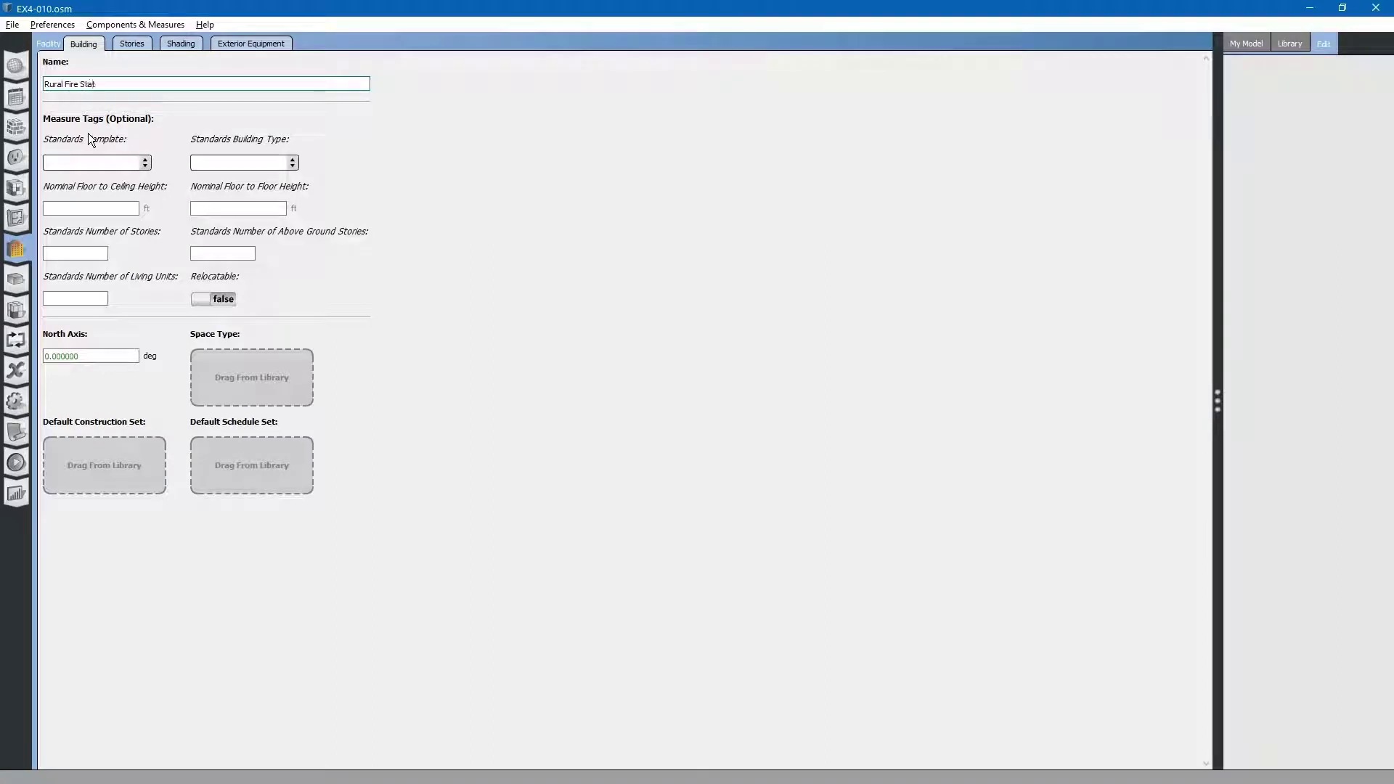
type("ion")
Commit the new name and view the building geometry from directly above in the 3D View
left_click(97, 357)
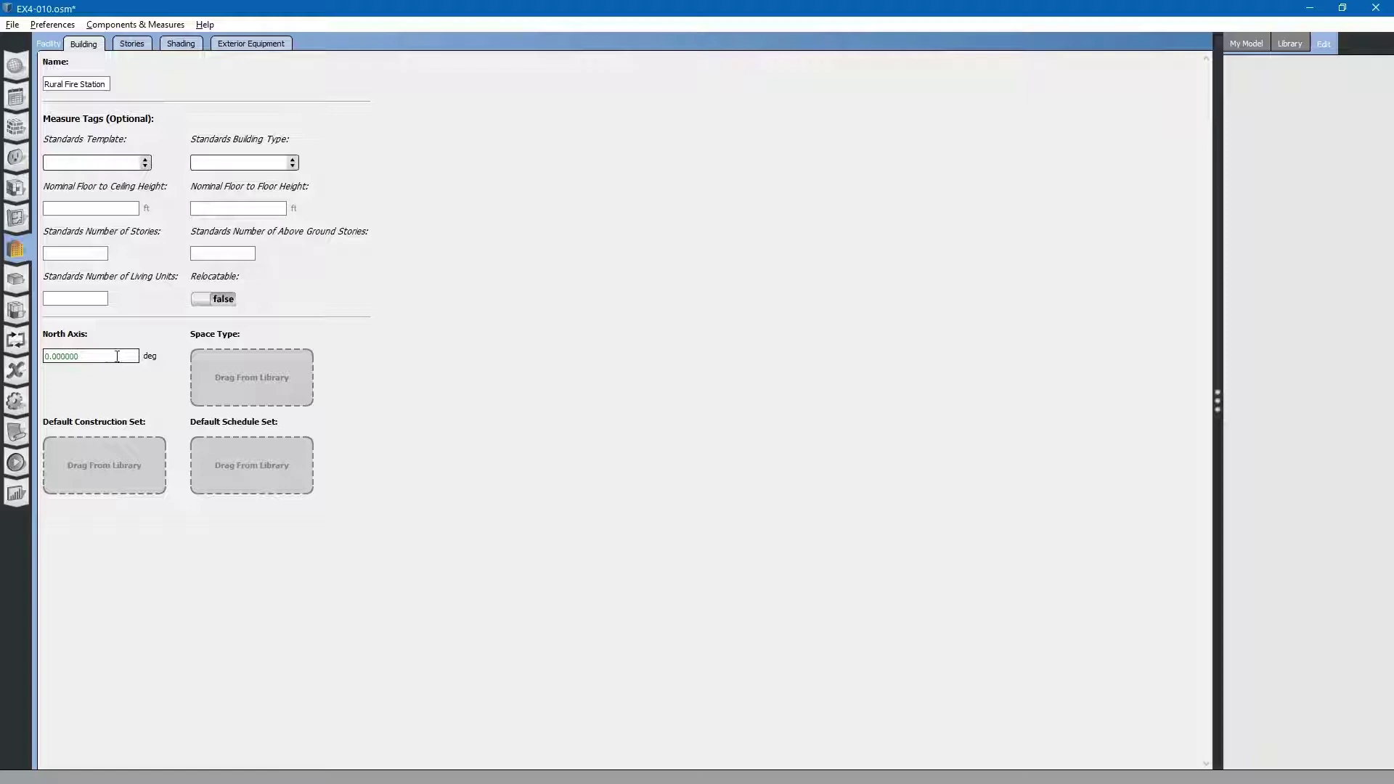
left_click(17, 220)
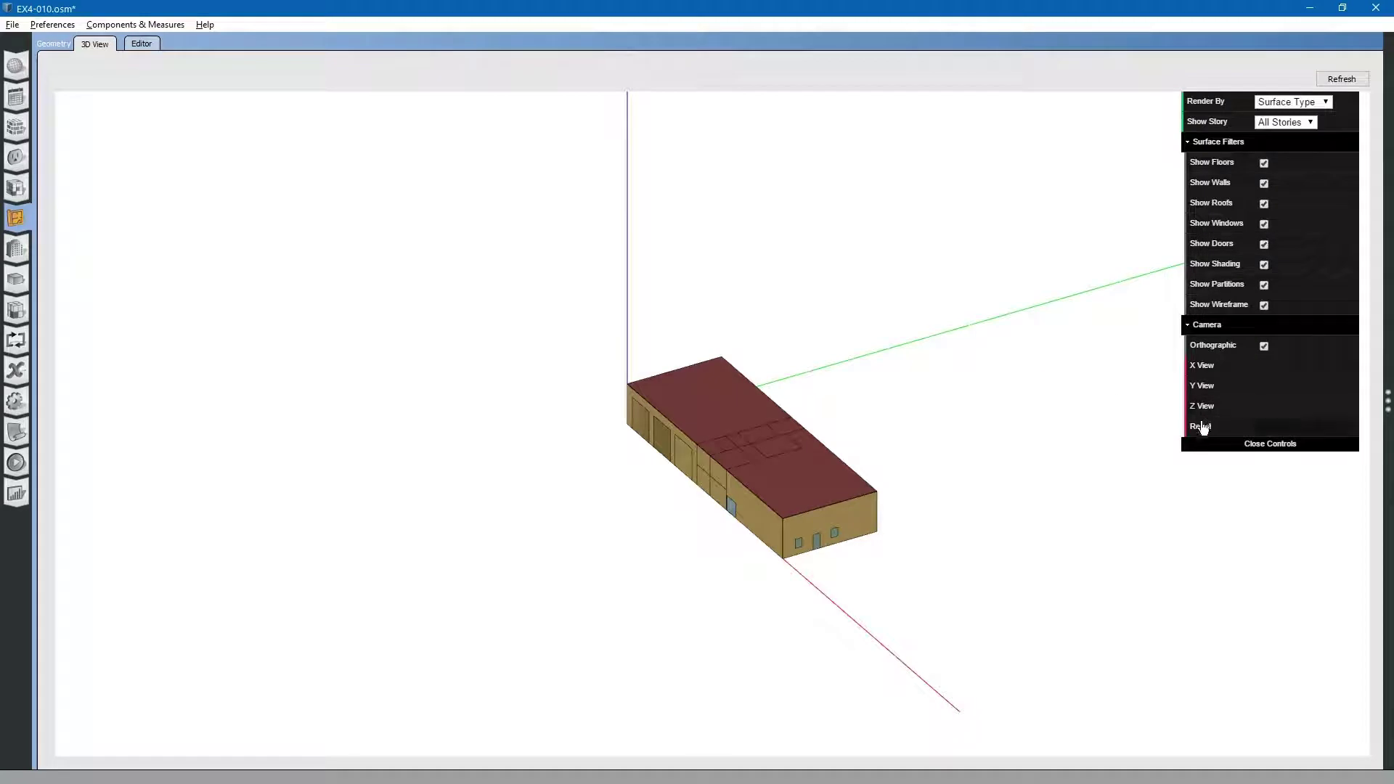
left_click(1203, 407)
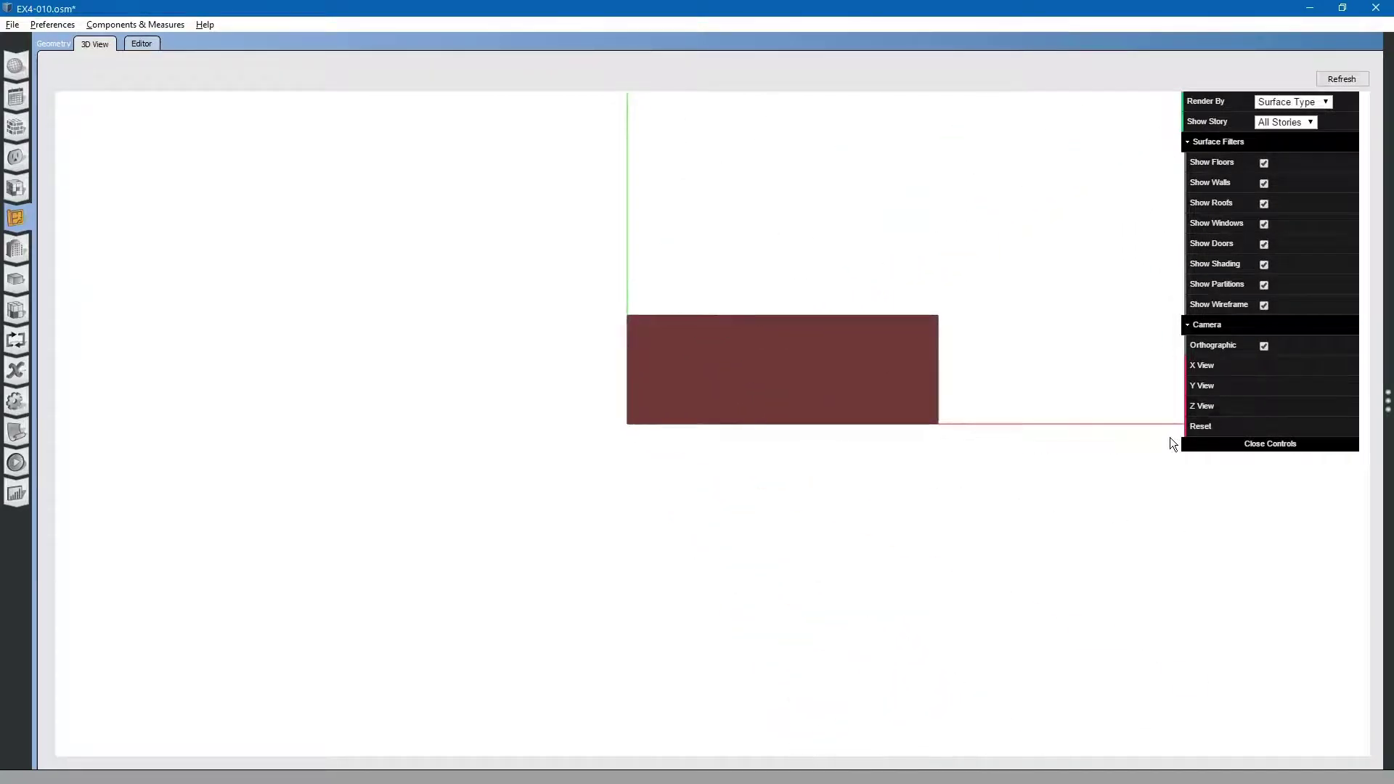
scroll(655, 267, "up", 2)
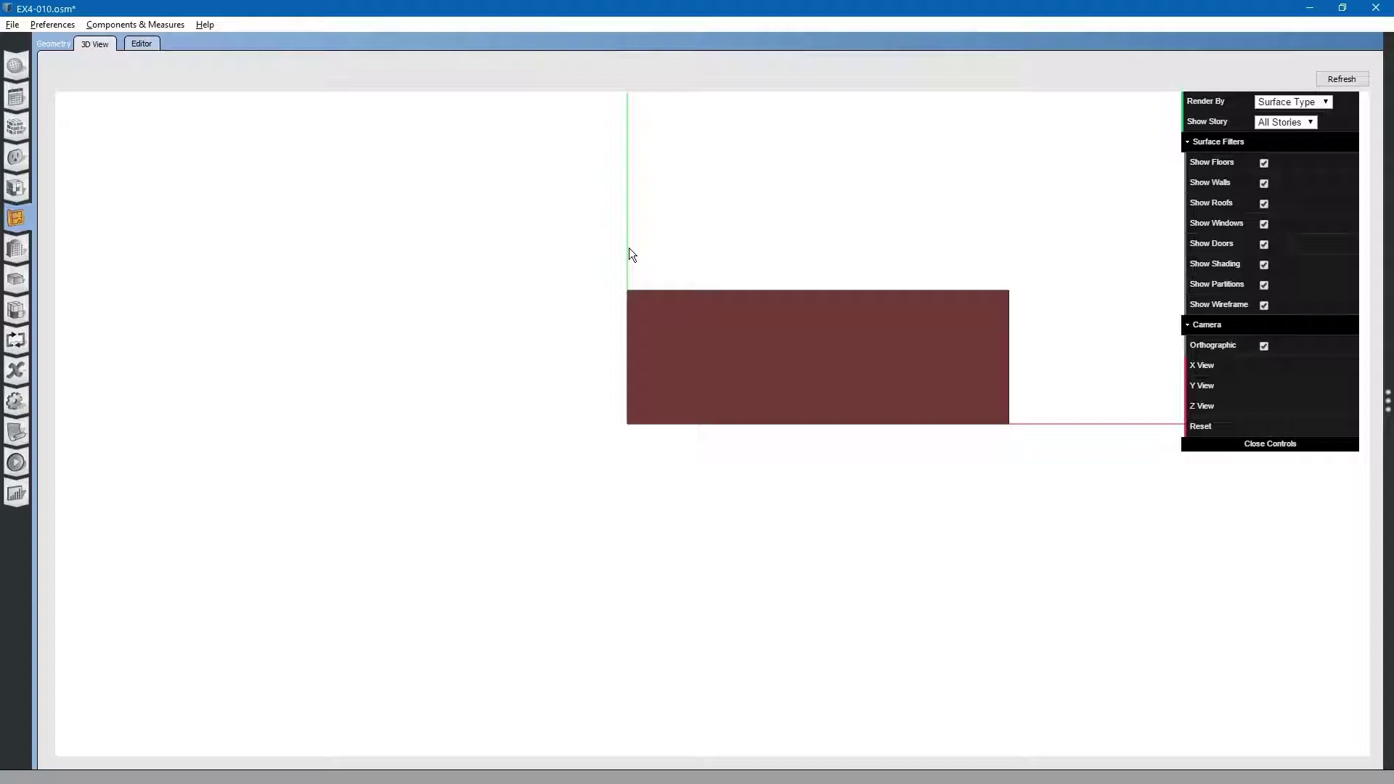
scroll(601, 460, "down", 3)
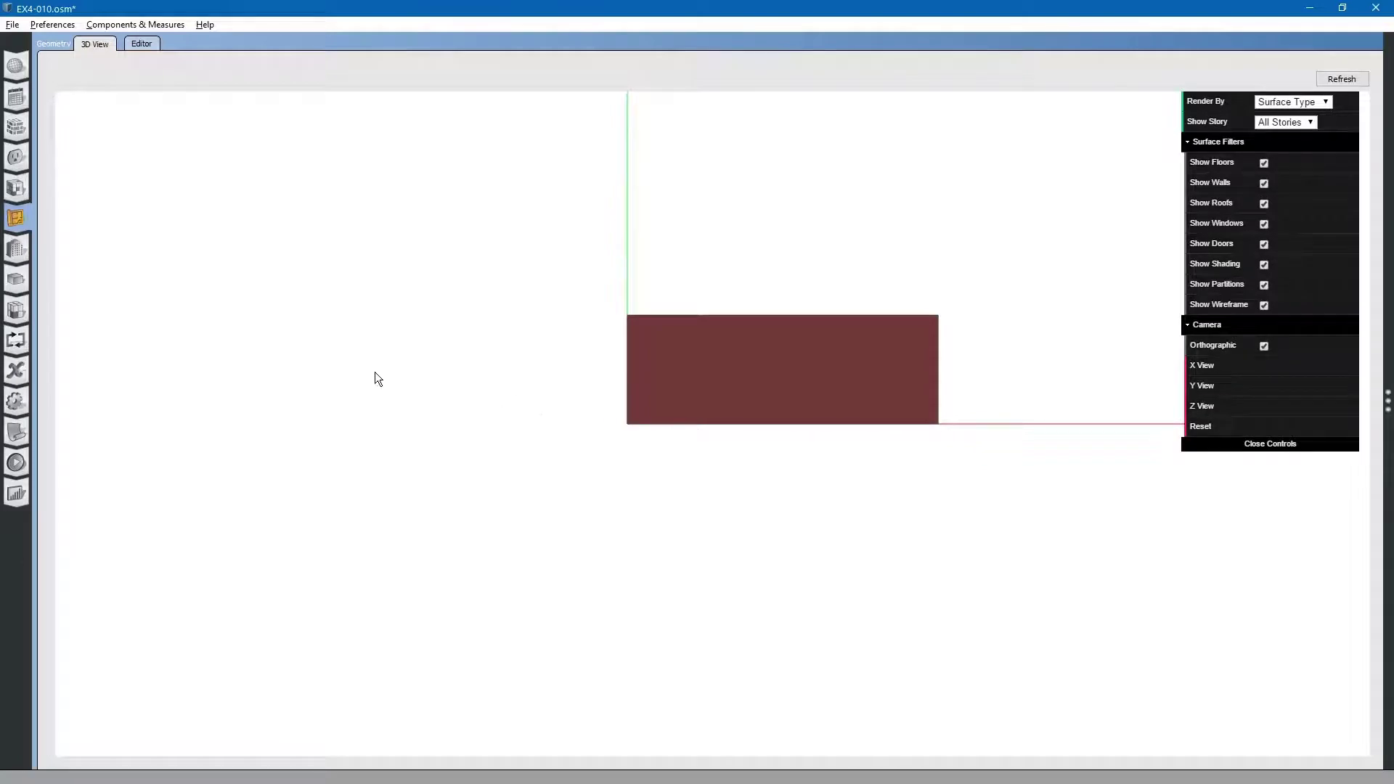
Enter 90 deg as the Rural Fire Station's North Axis on the Building tab
left_click(15, 249)
double_click(112, 357)
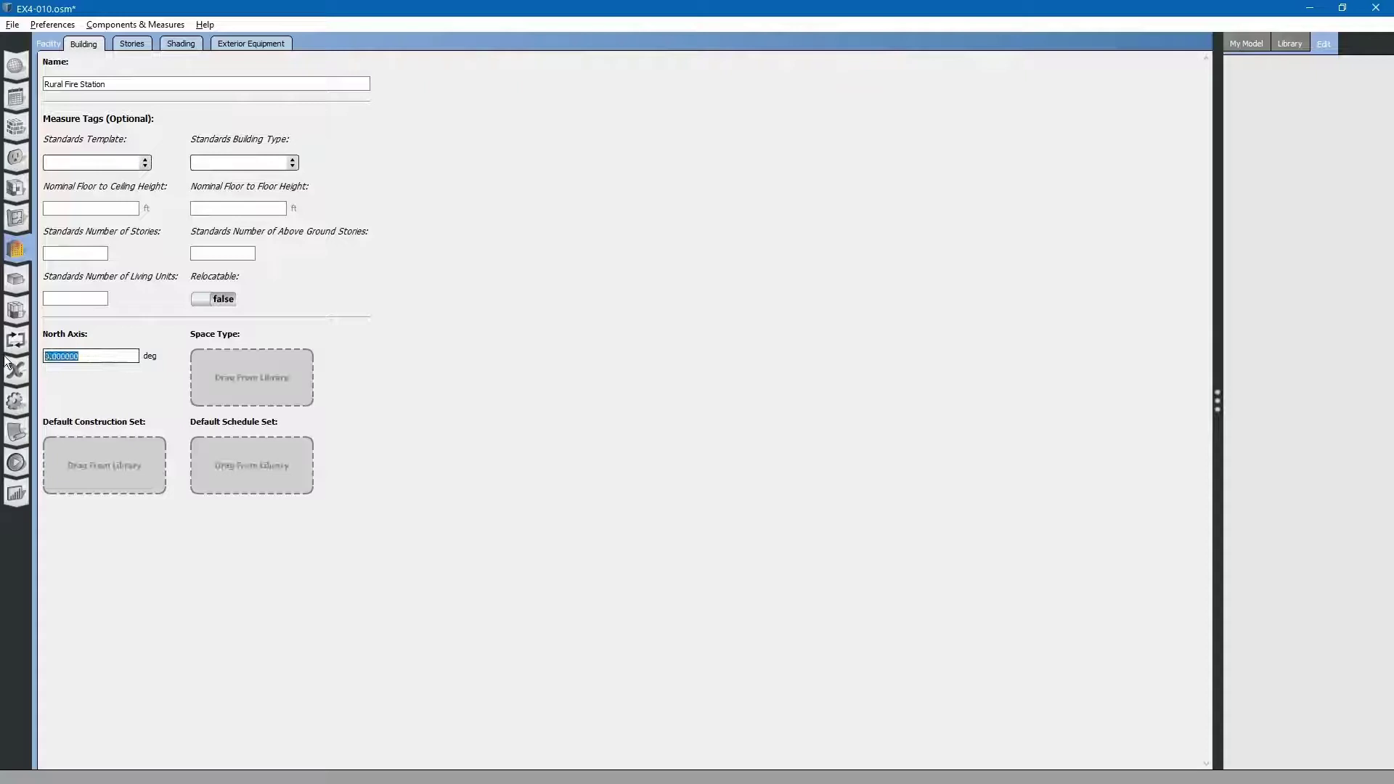
type("90")
key("Return")
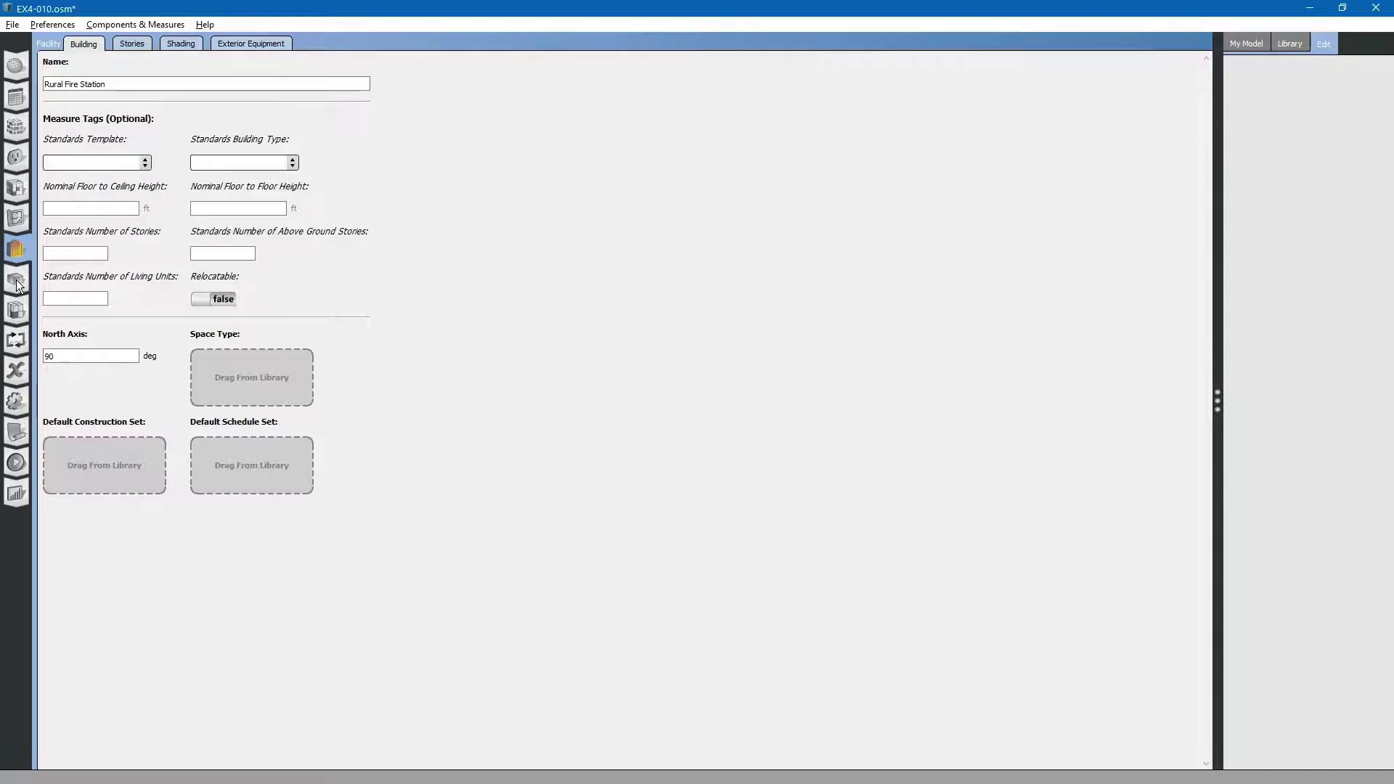
left_click(16, 281)
Assign FireStation ApparatusBay as the building's space type from My Model
left_click(1244, 44)
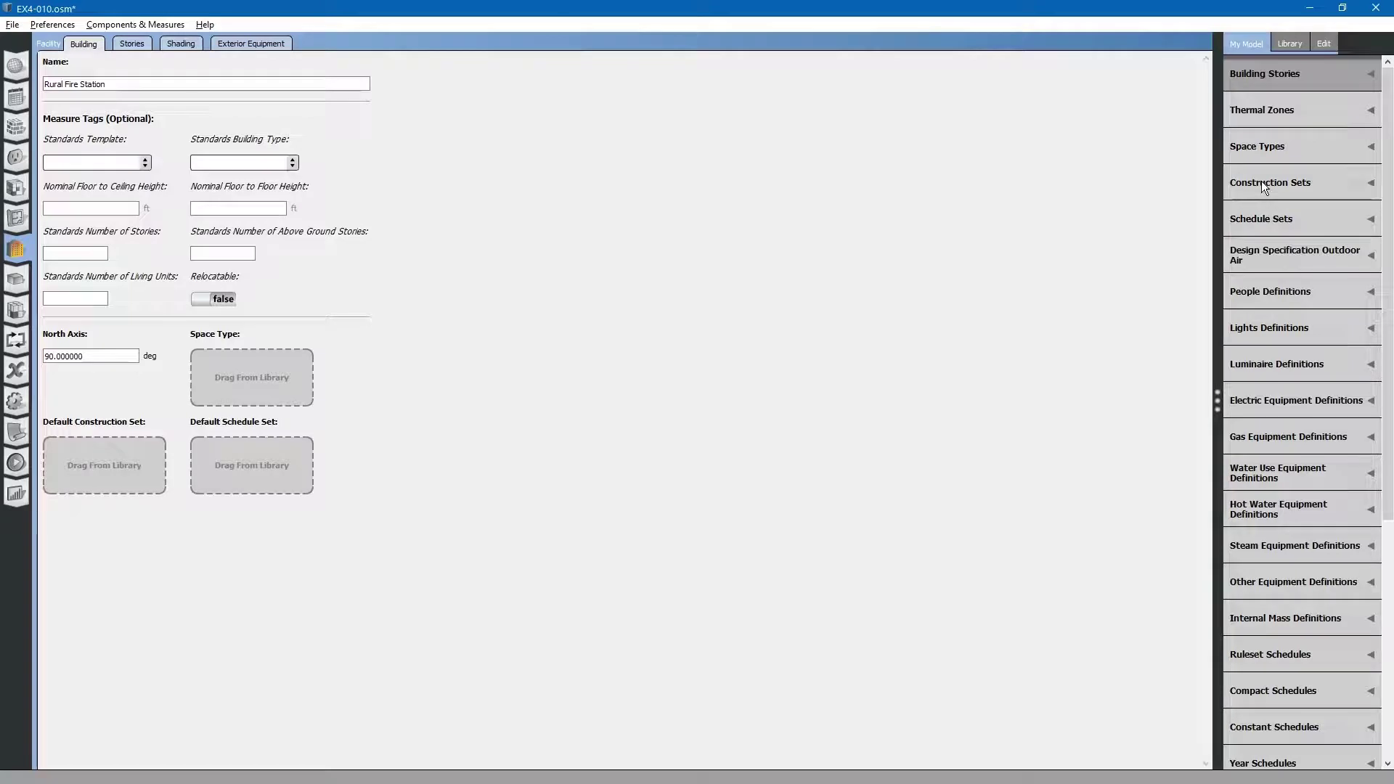
left_click(1267, 145)
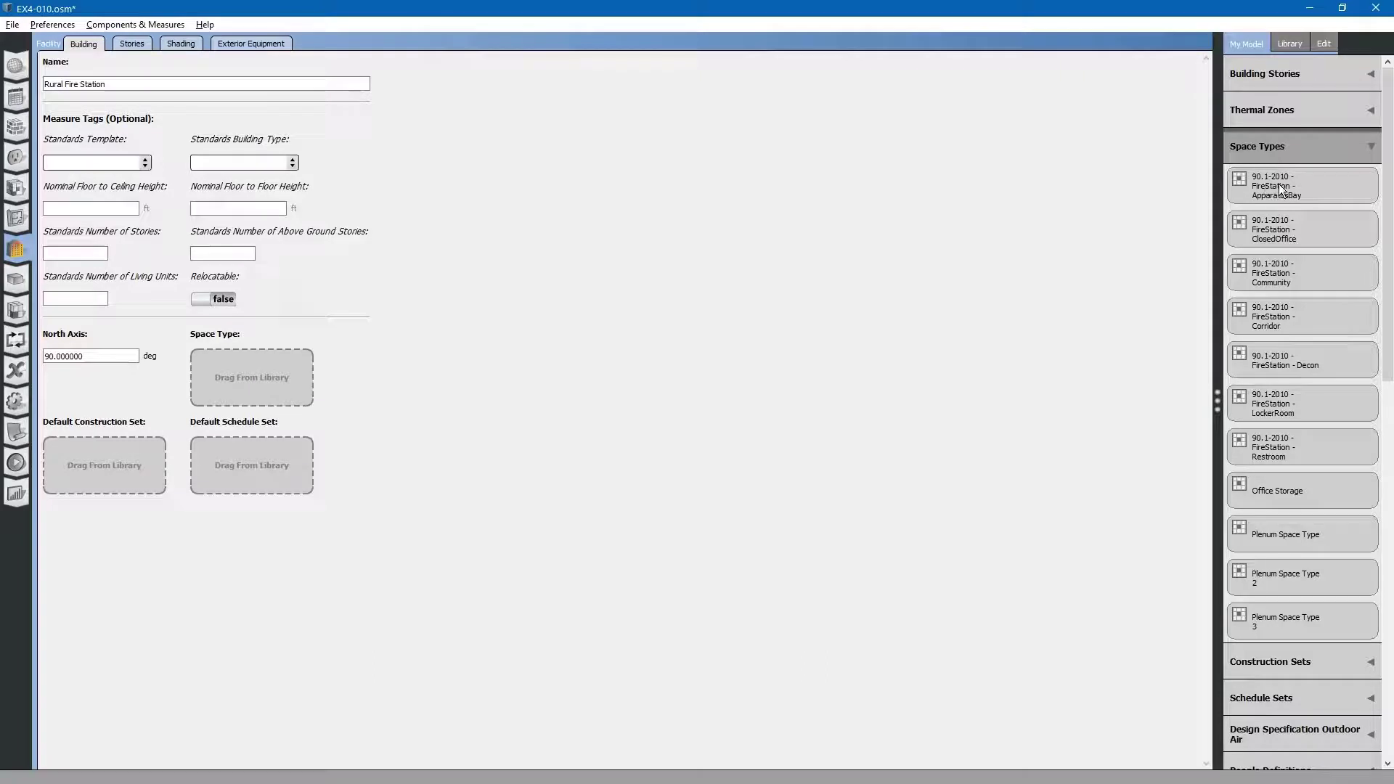
left_click_drag(1280, 186, 281, 367)
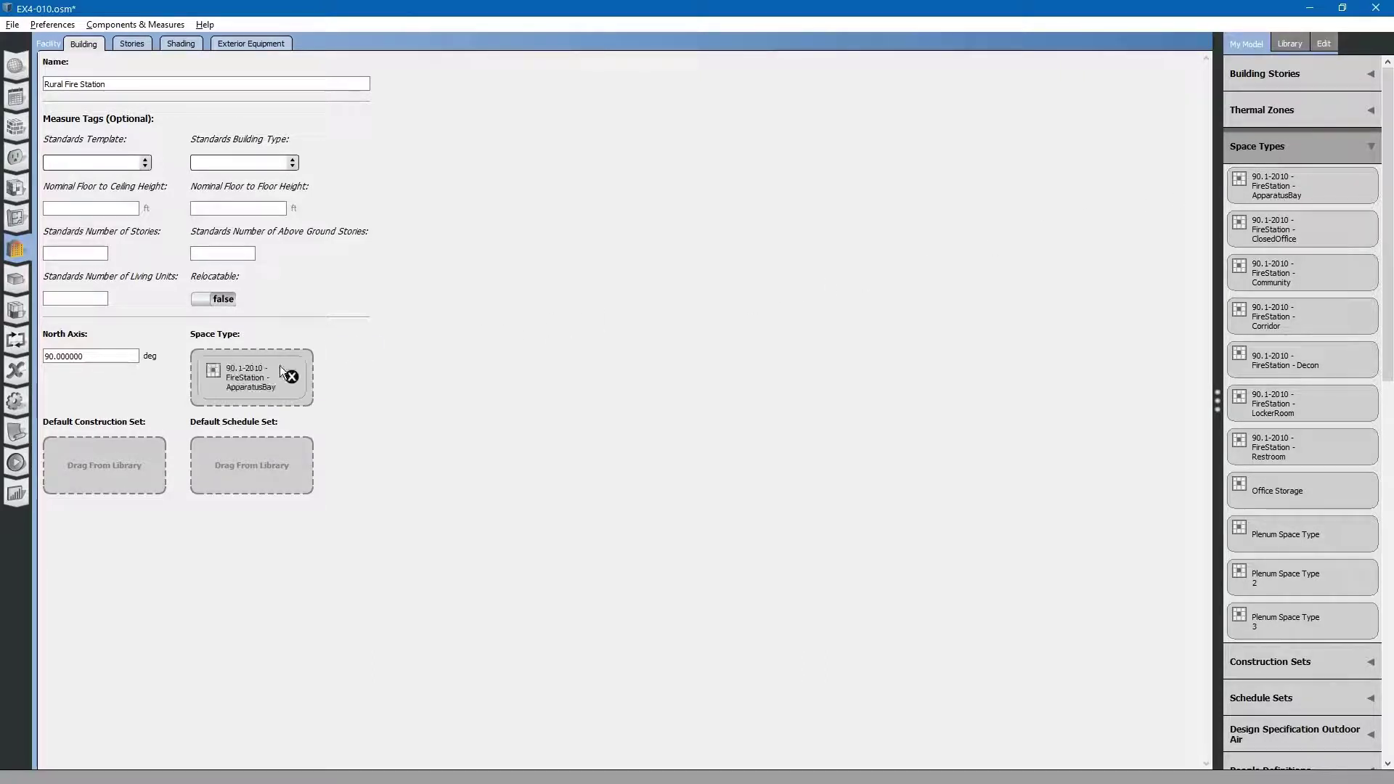
Make FireStation Metal the building's default construction set
left_click(1253, 148)
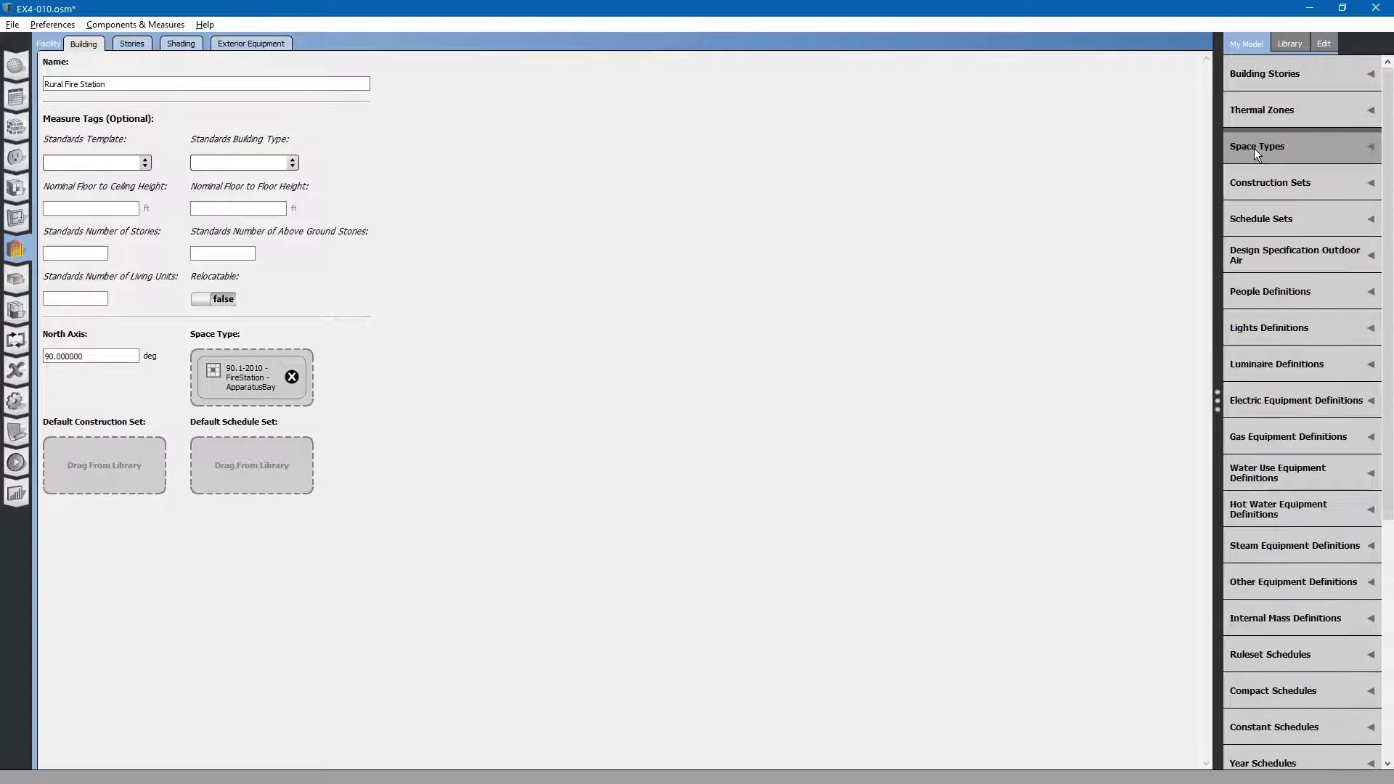
left_click(1253, 183)
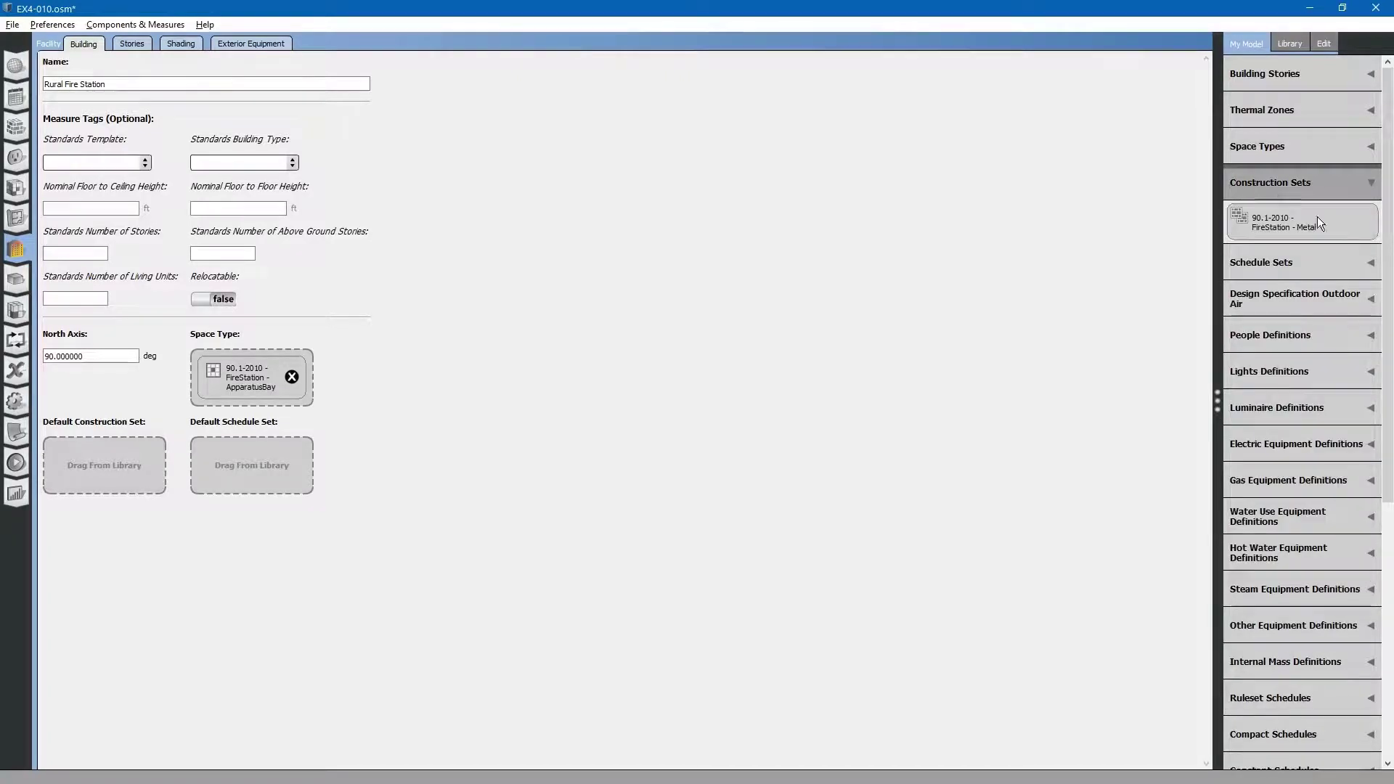
left_click_drag(1296, 223, 53, 464)
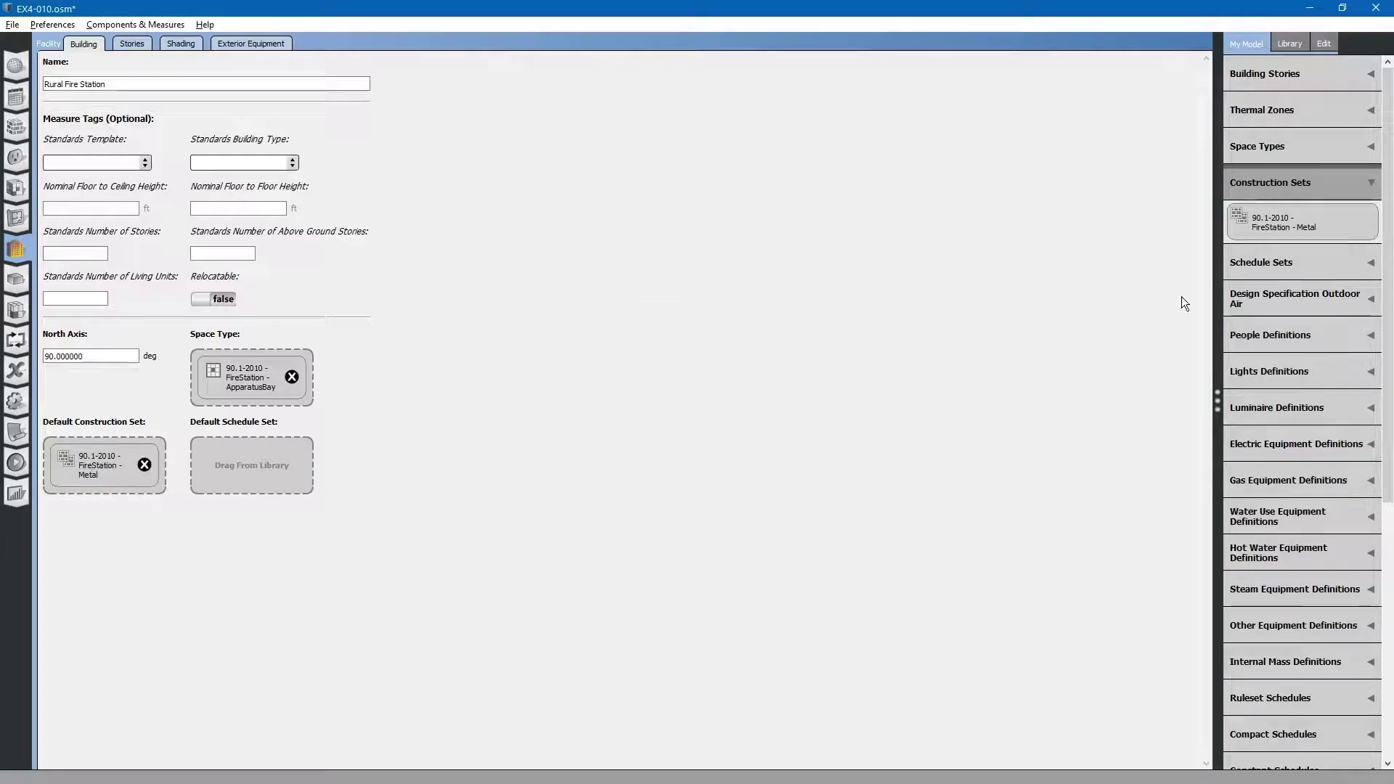
Set 90.1-2010 - FireStation - Schedule Set as the default schedule set, then view the spaces table
left_click(1309, 264)
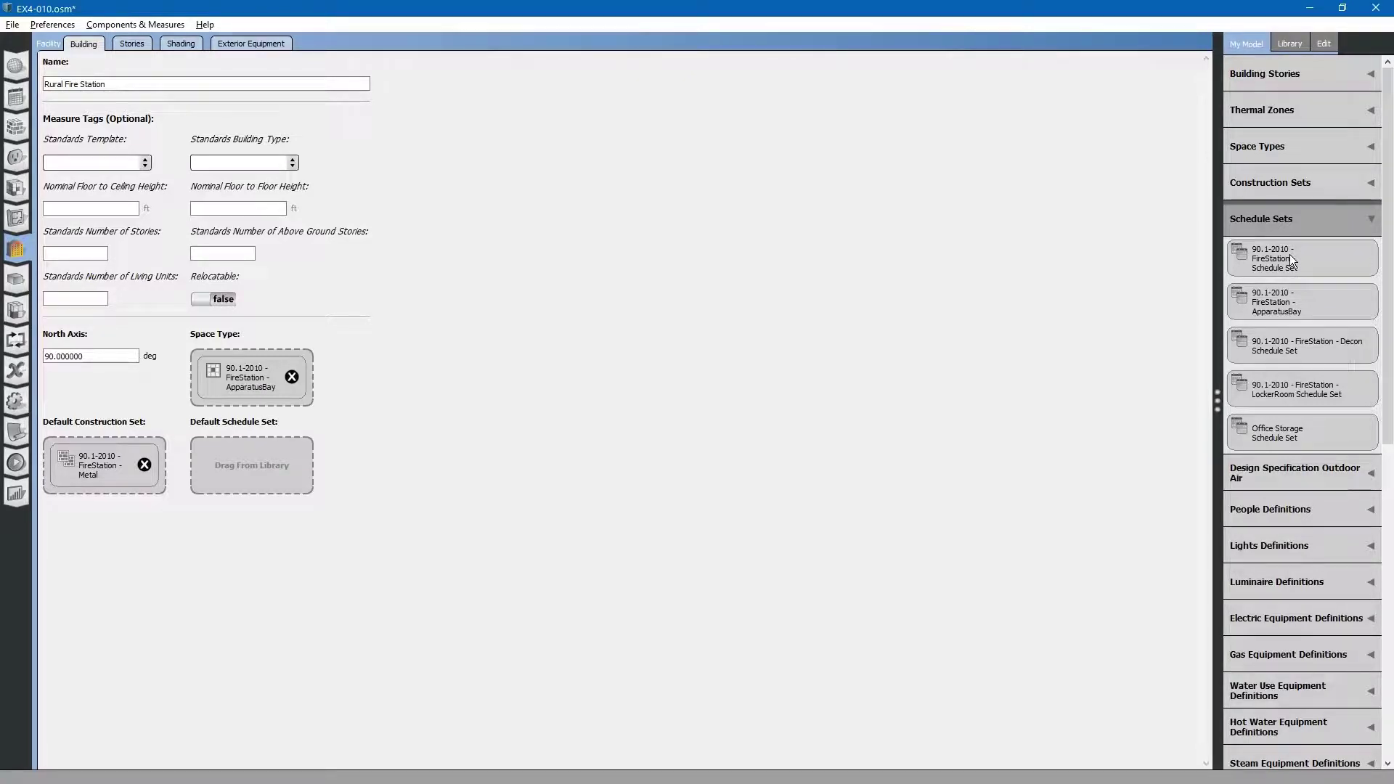
left_click_drag(1290, 254, 247, 464)
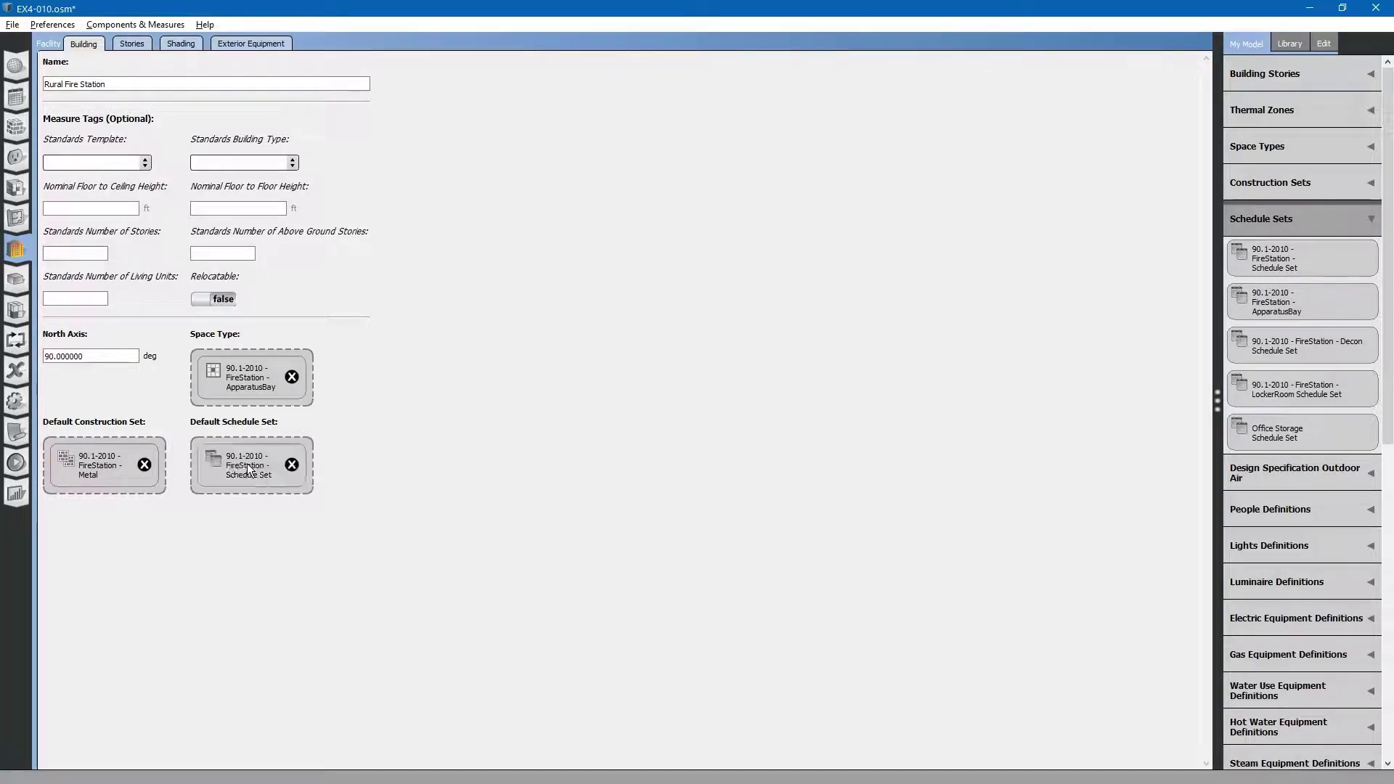
left_click(16, 281)
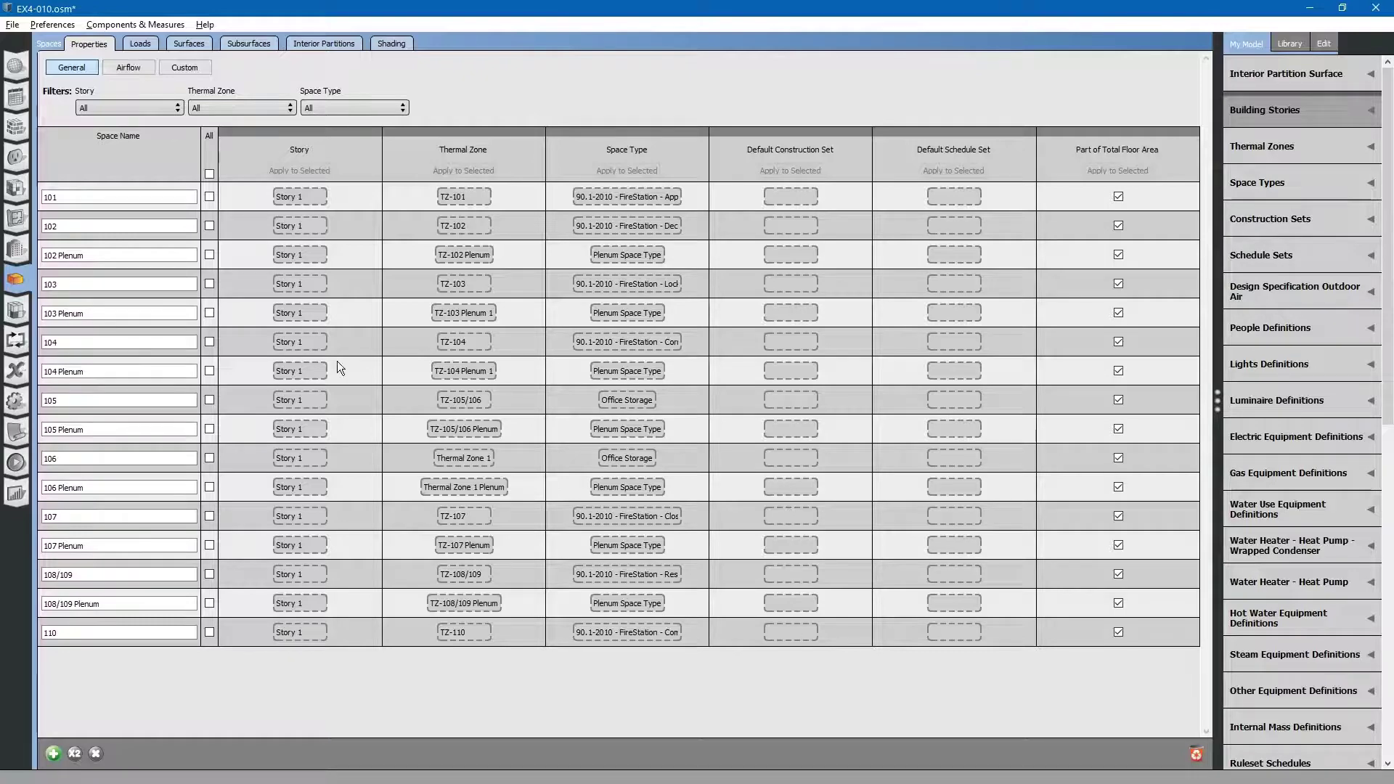
Return to the Facility Building tab to confirm the space type, construction set and schedule set defaults
left_click(14, 250)
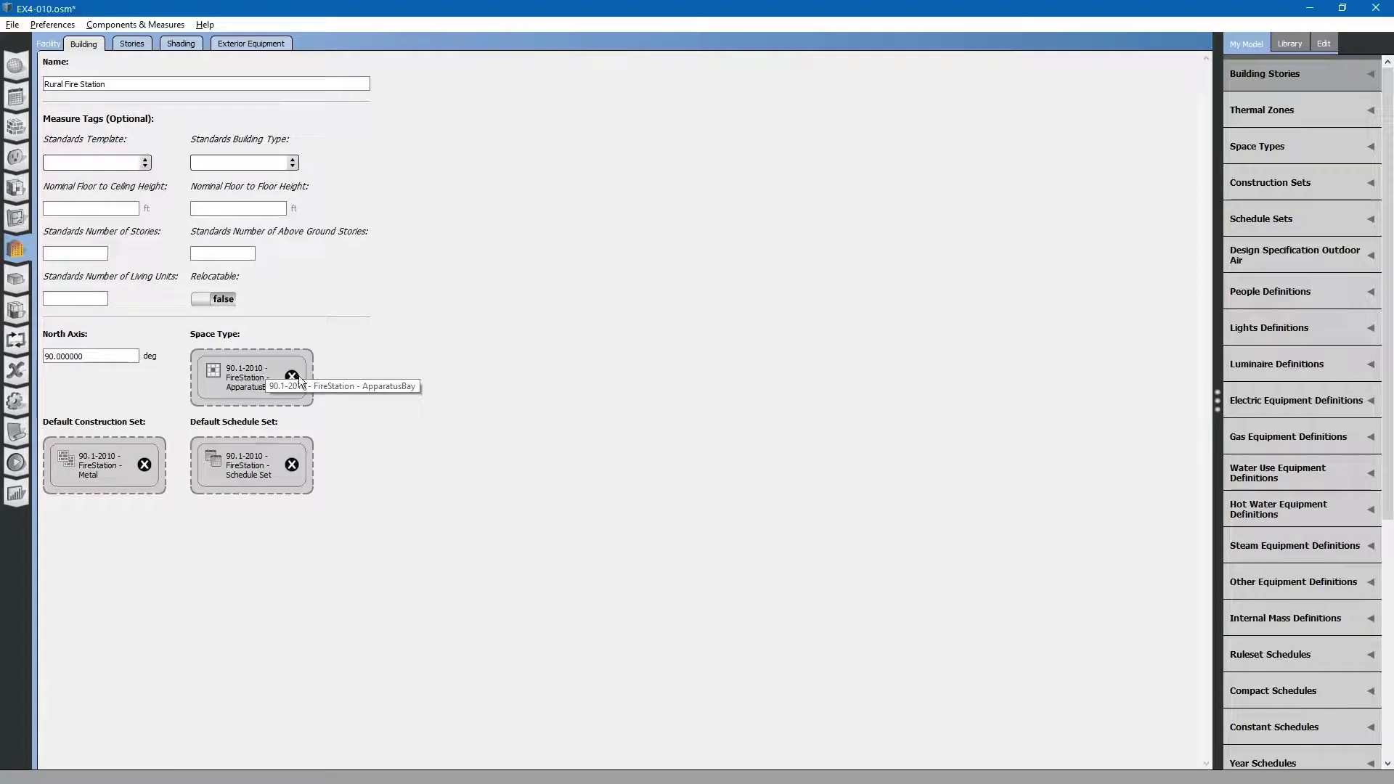
Show the Stories tab listing Story 1 at 0 ft with 8 ft heights
left_click(126, 46)
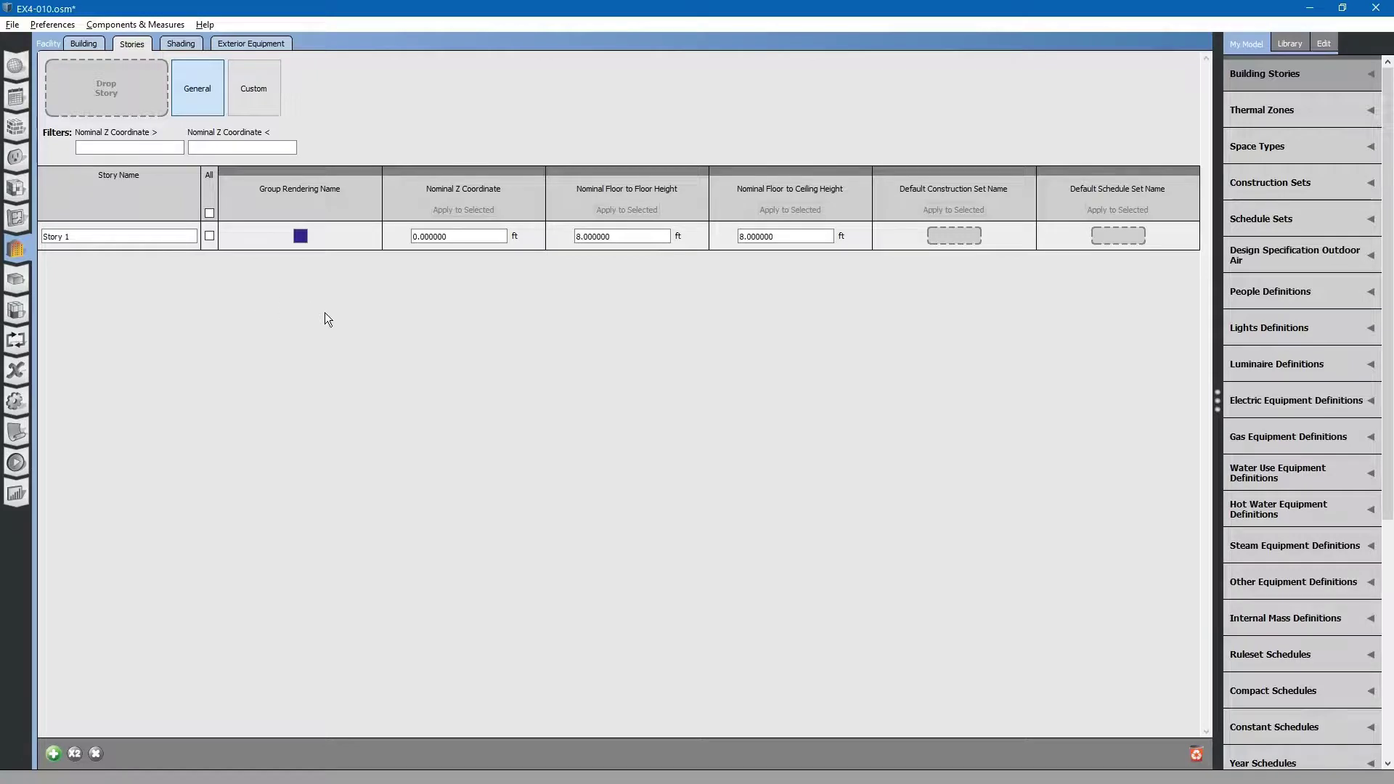
Show the Shading tab, with its empty Site shading surface table
left_click(186, 44)
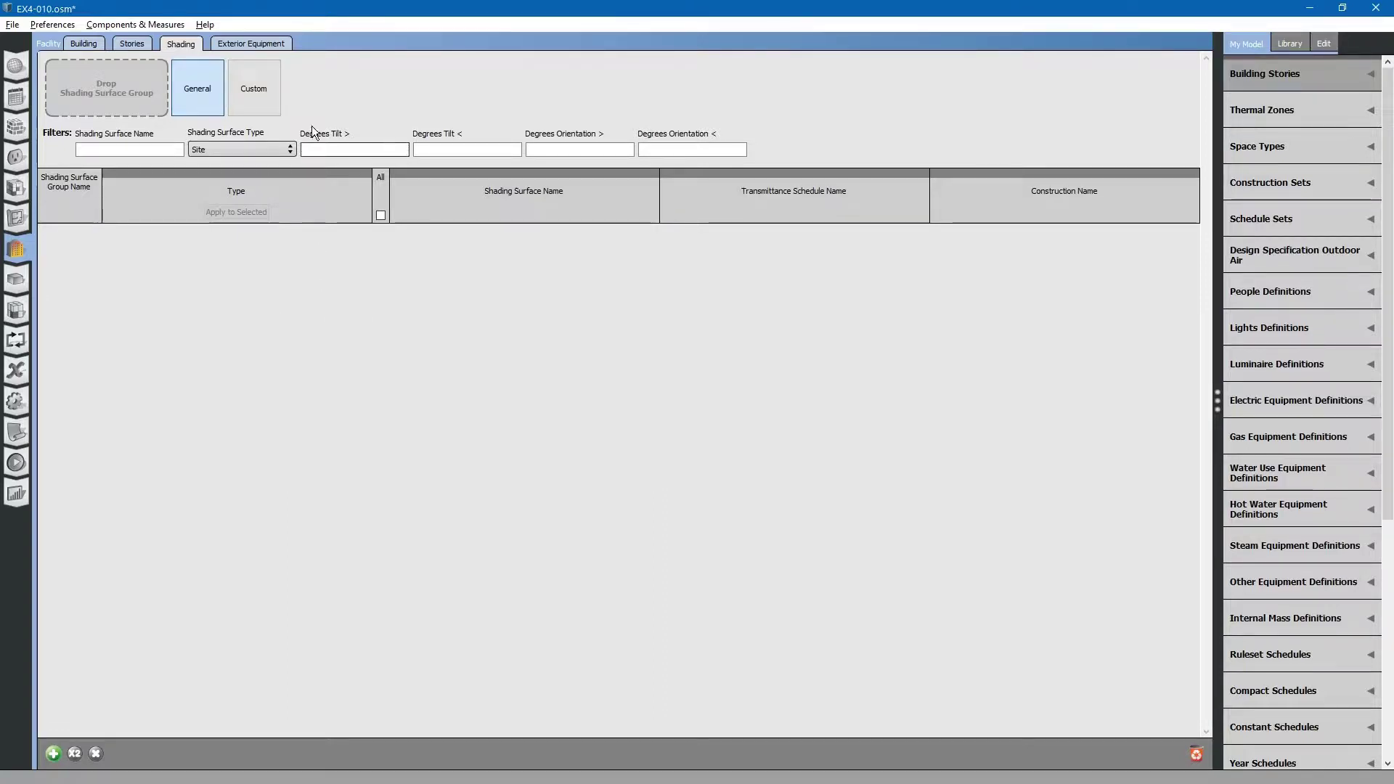
Add Exterior Lights 1 under Exterior Equipment and inspect its 0 W definition
left_click(246, 44)
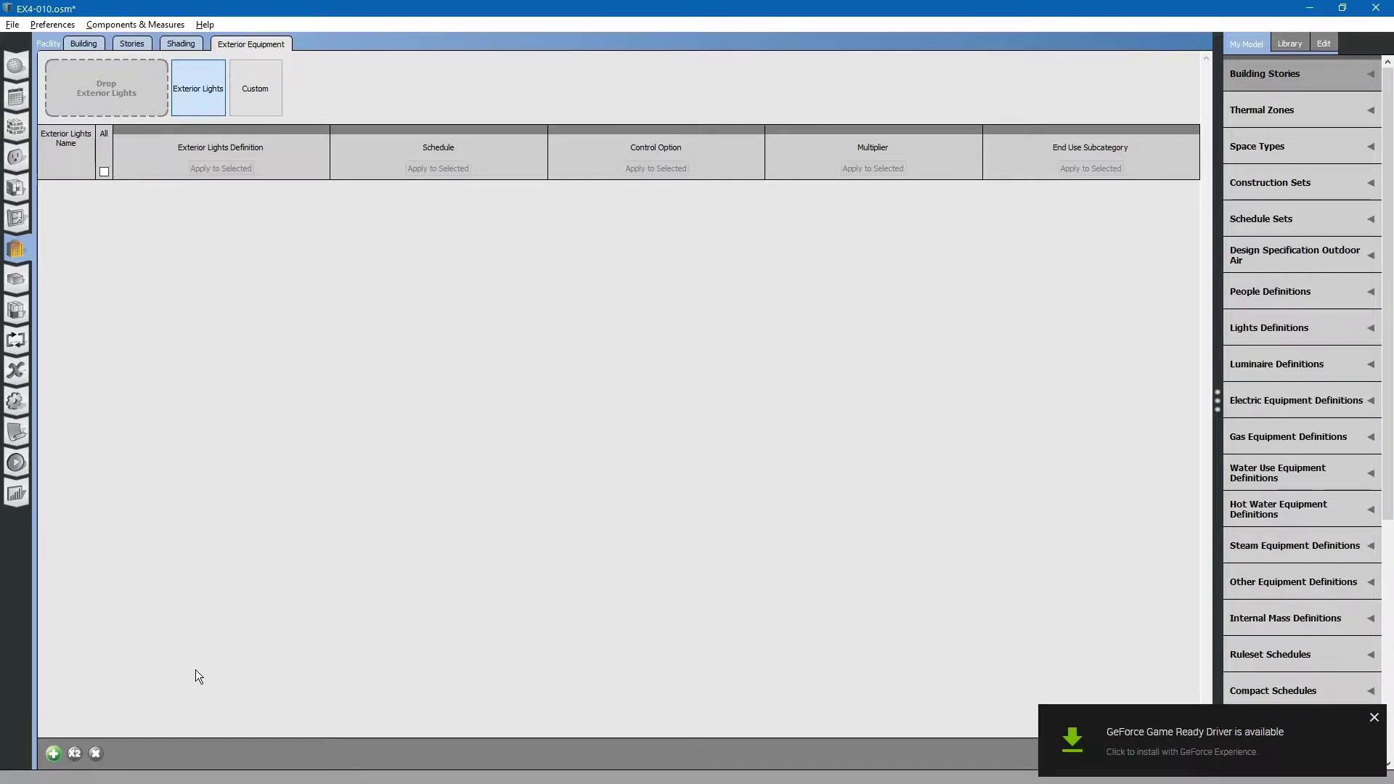
left_click(53, 753)
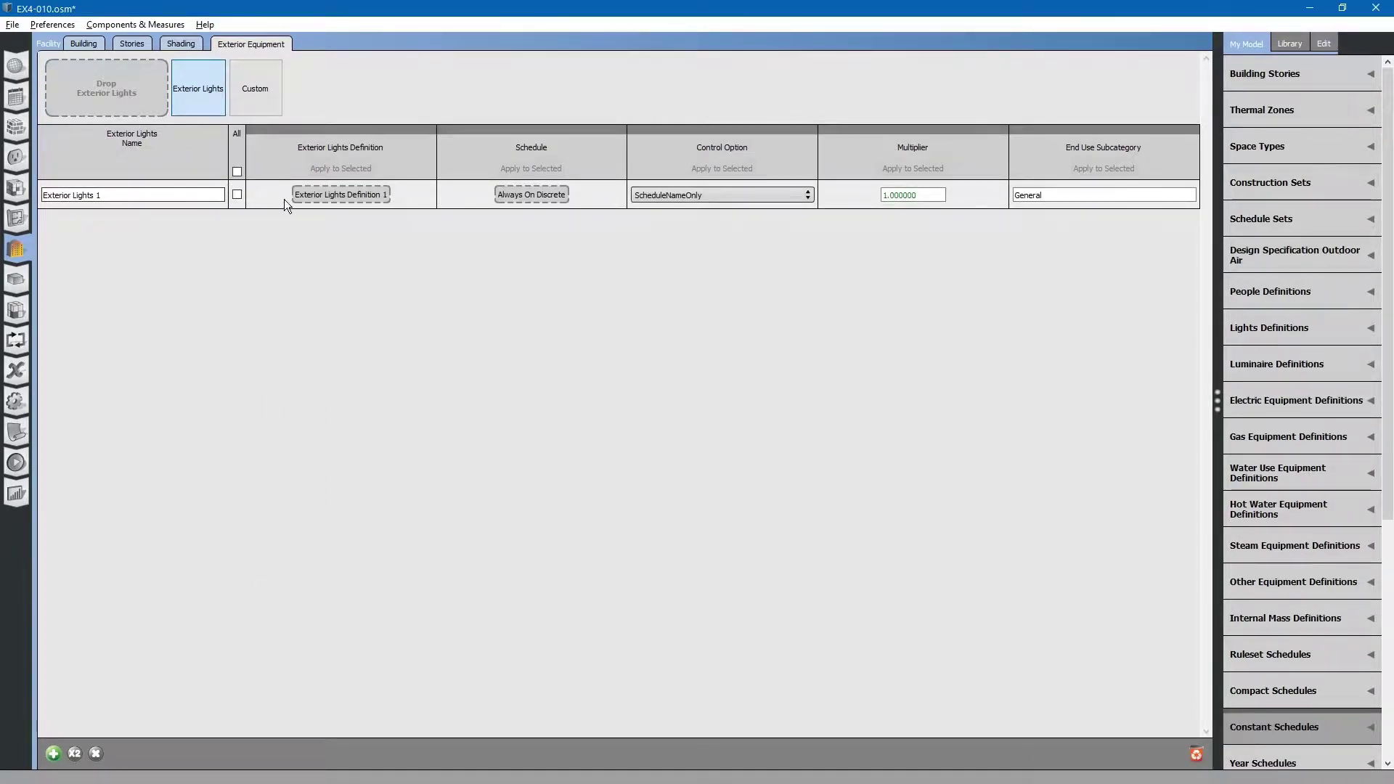
left_click(359, 195)
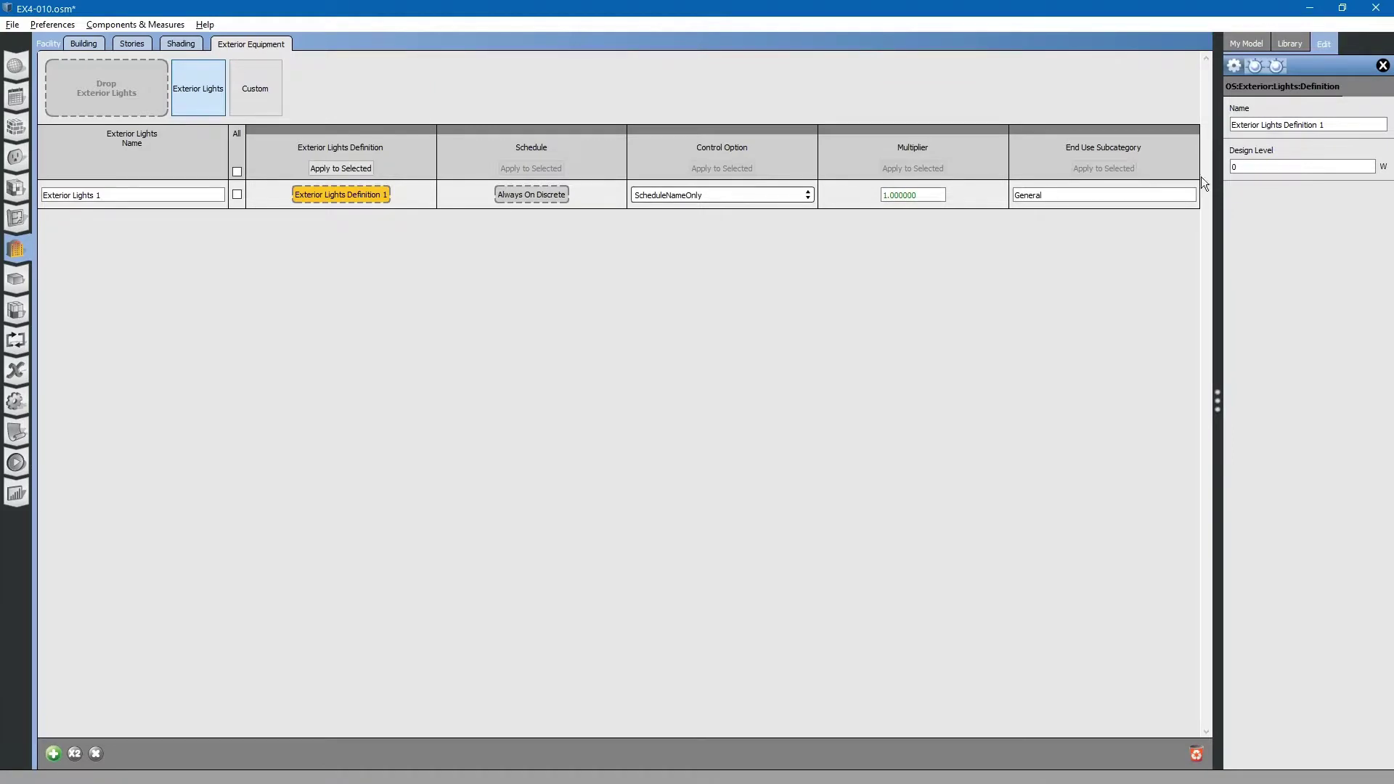
Give Exterior Lights Definition 1 a 400 W design level and check the Always On Discrete schedule
left_click(1249, 166)
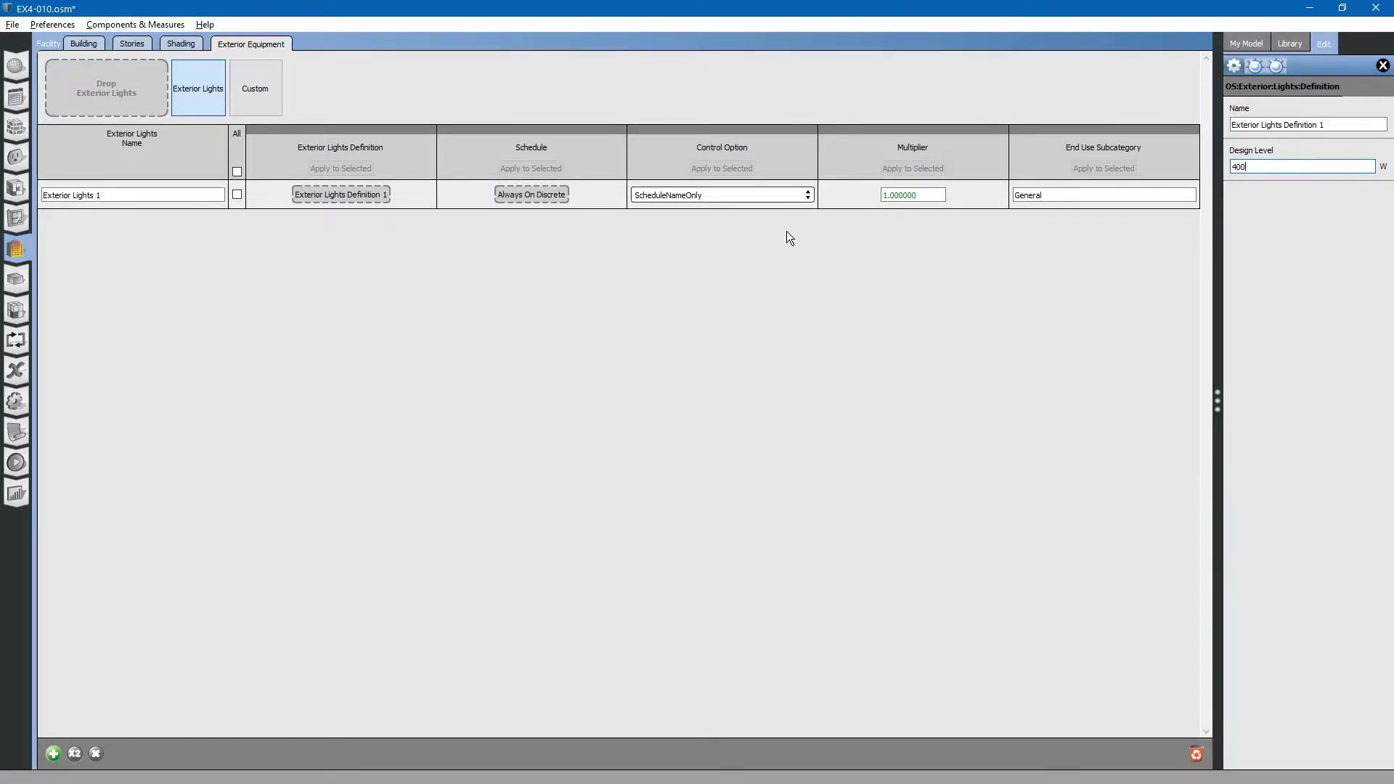
left_click(535, 194)
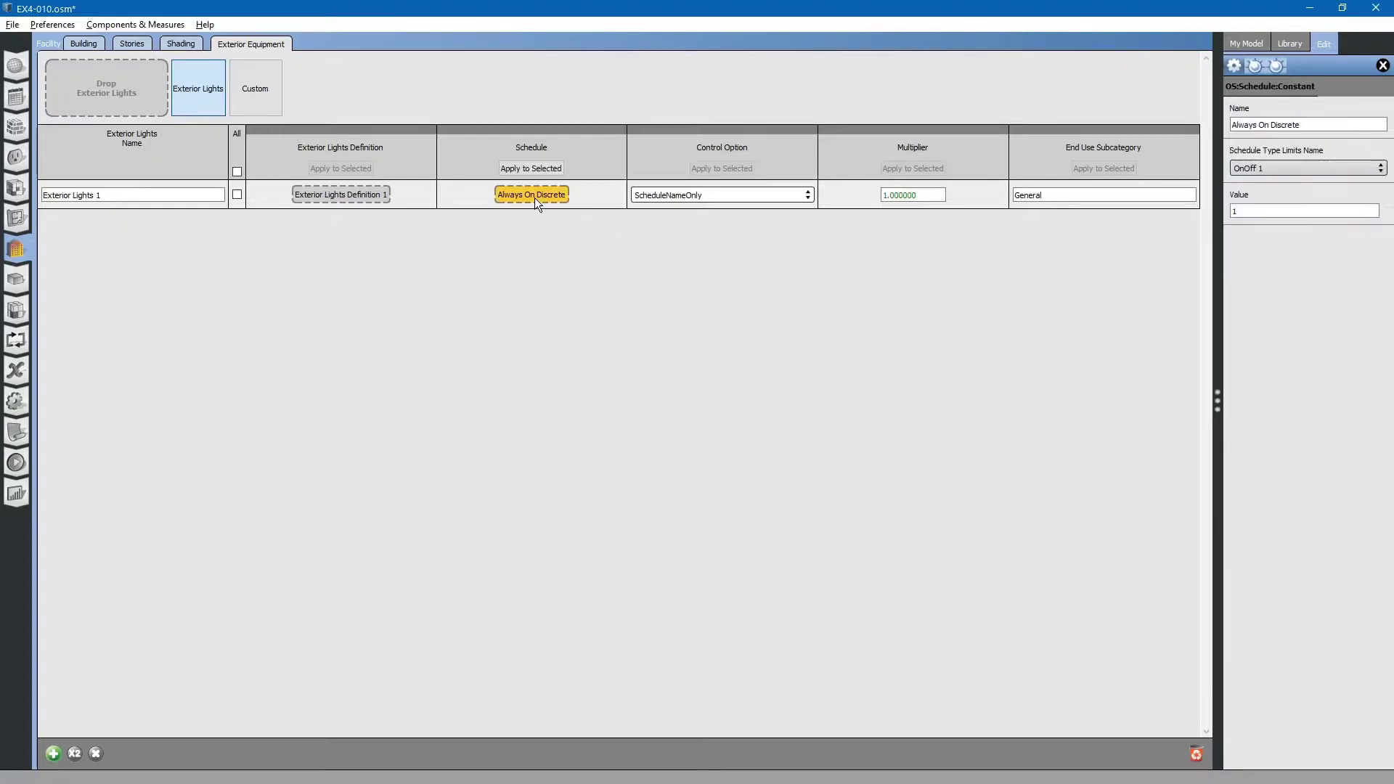
Choose AstronomicalClock from Exterior Lights 1's Control Option dropdown
left_click(729, 193)
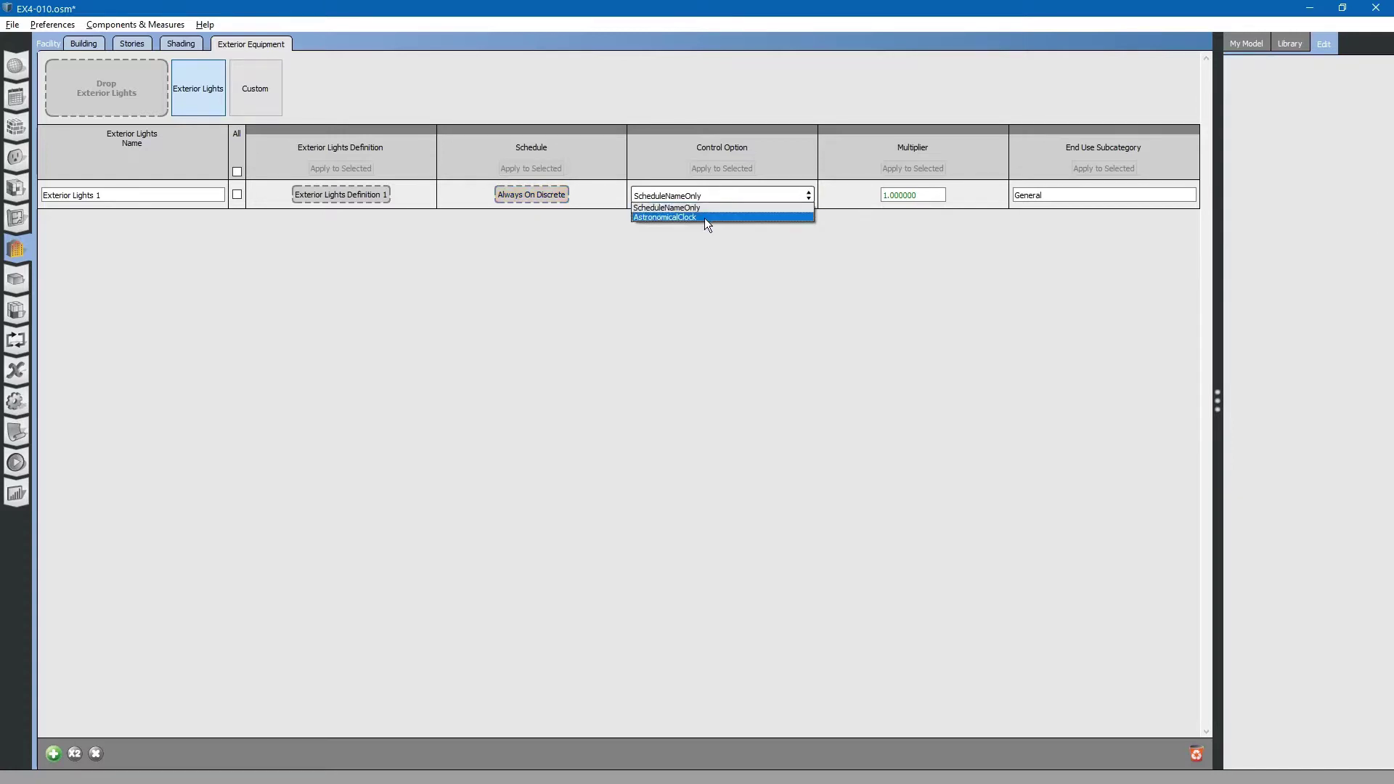
left_click(707, 218)
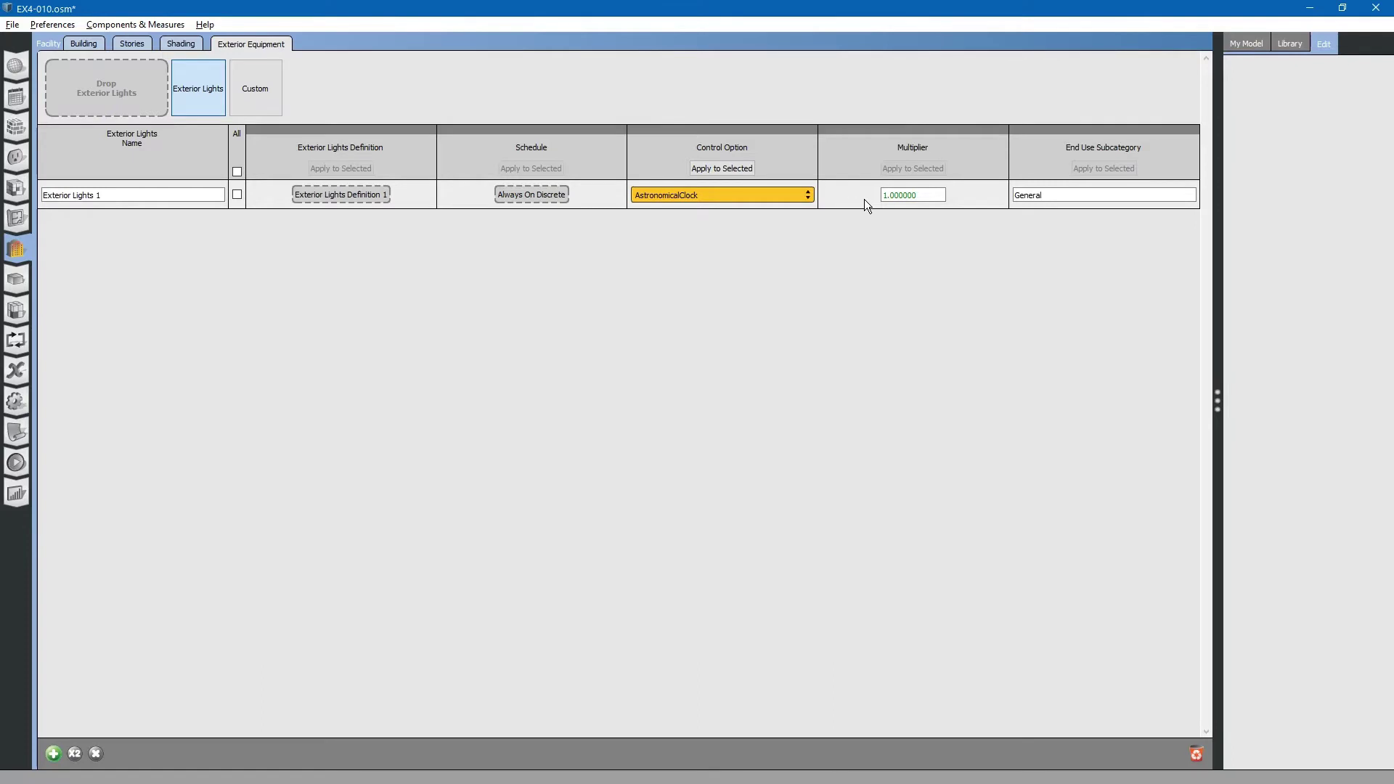
Check the 1.000000 multiplier, then edit the End Use Subcategory name of Exterior Lights 1
left_click(919, 200)
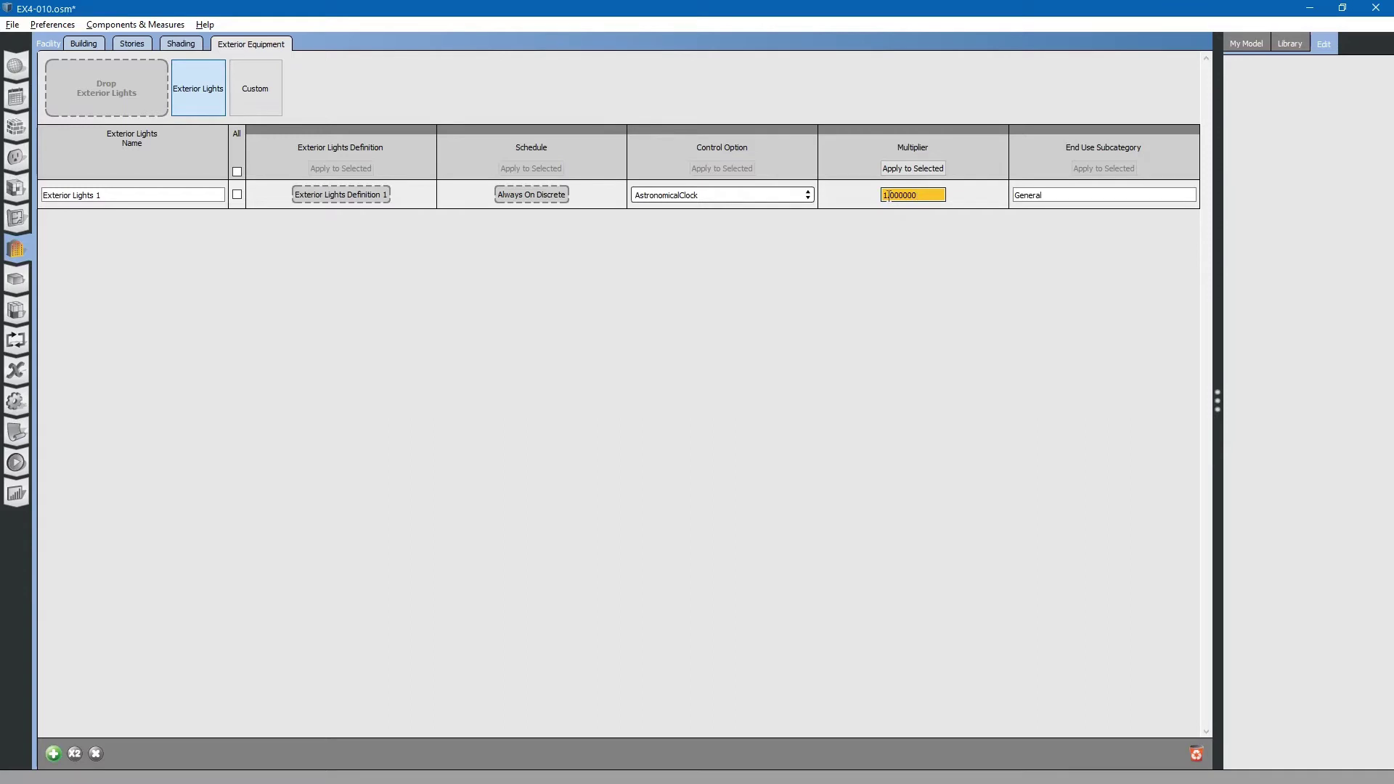
left_click(1087, 196)
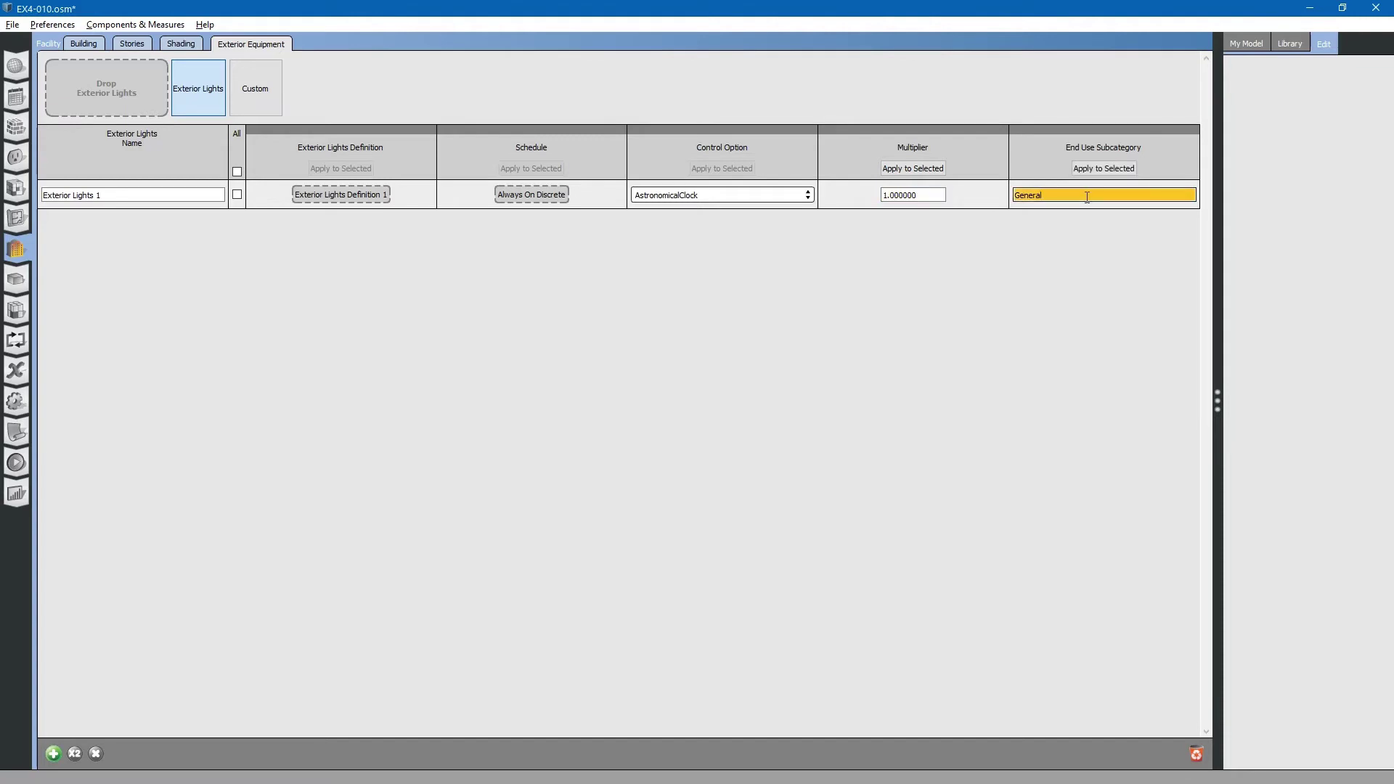